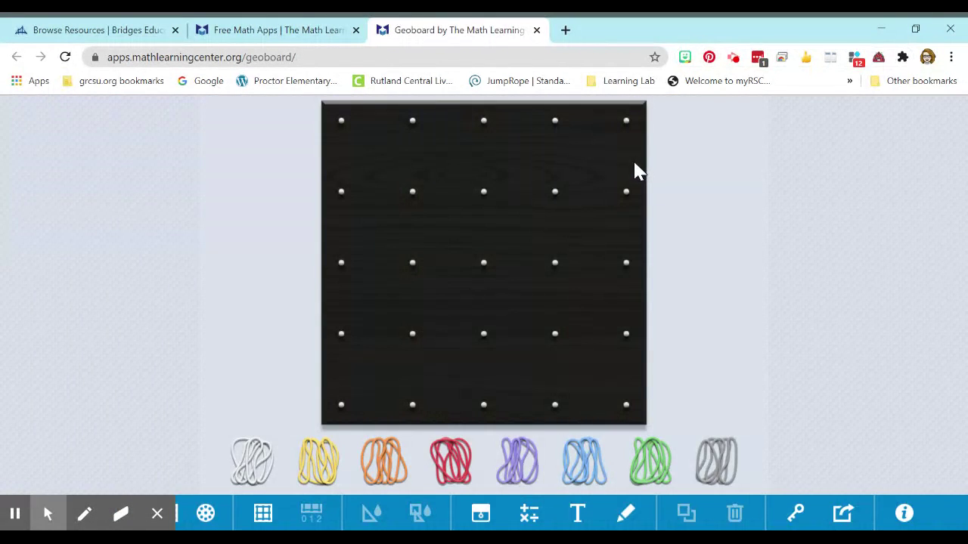
Step: Hide the grey annotation toolbar to reveal the full blue Geoboard toolbar
{"action": "left_click", "coordinate": [156, 515]}
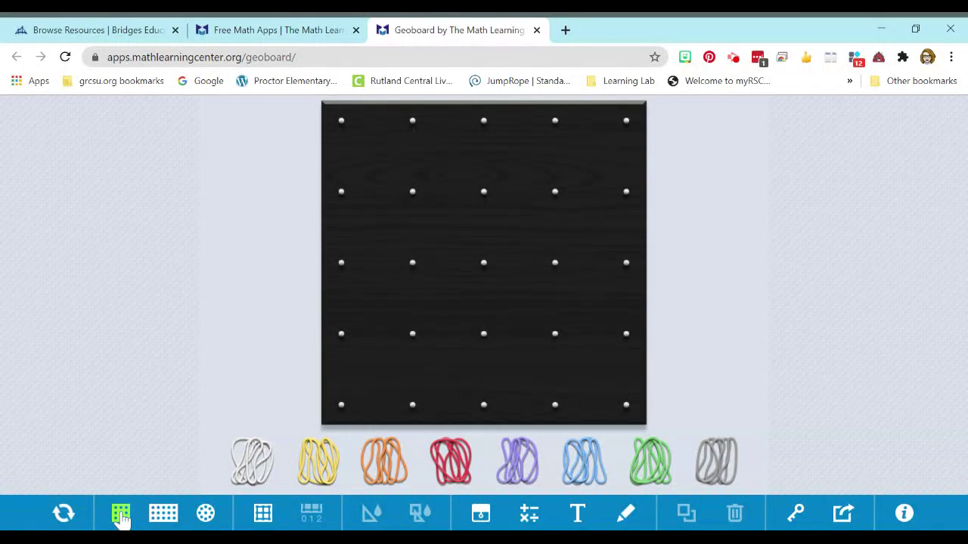
{"action": "left_click", "coordinate": [163, 517]}
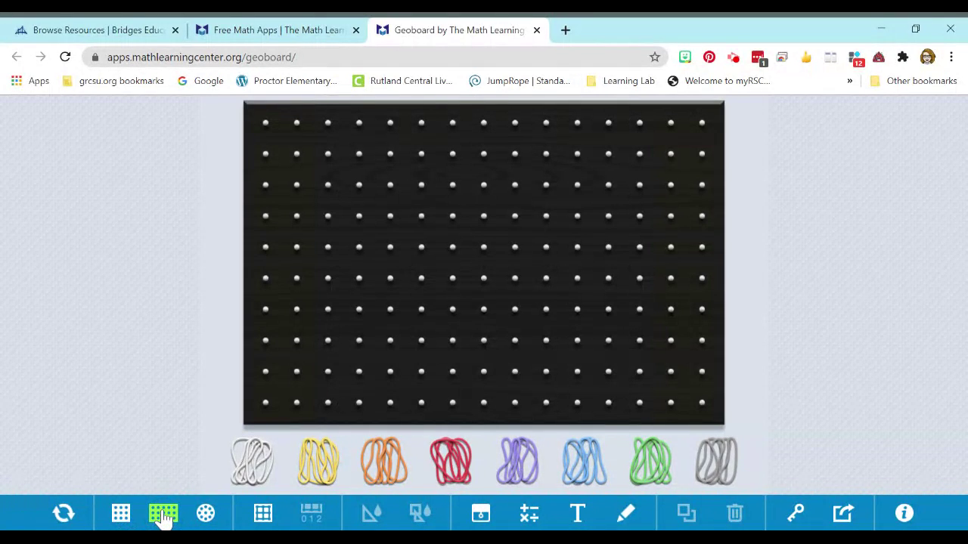
{"action": "left_click", "coordinate": [206, 514]}
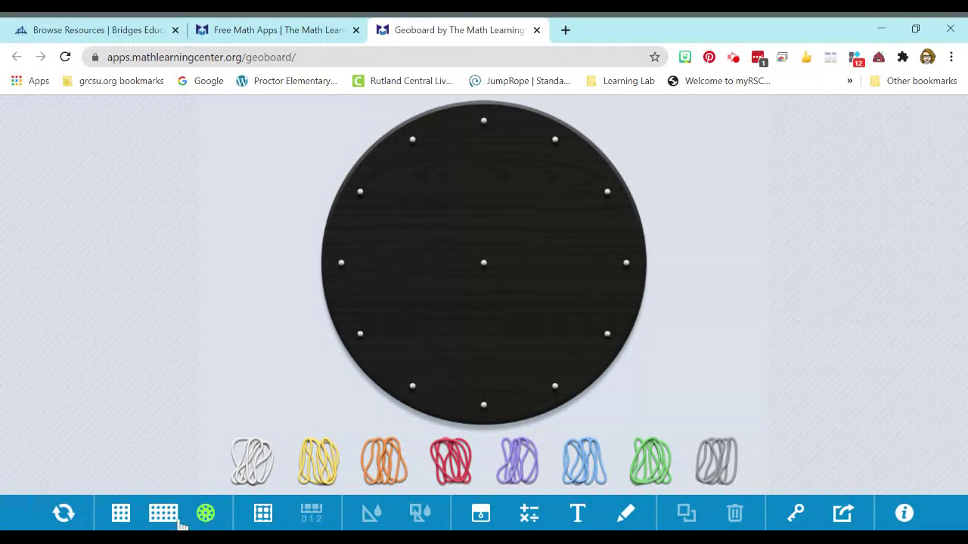
{"action": "left_click", "coordinate": [123, 519]}
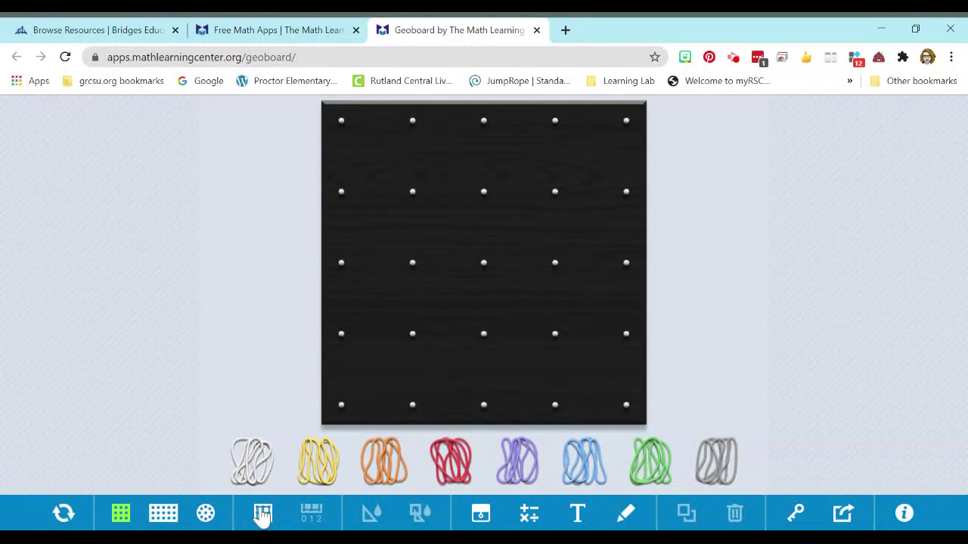
{"action": "left_click", "coordinate": [263, 515]}
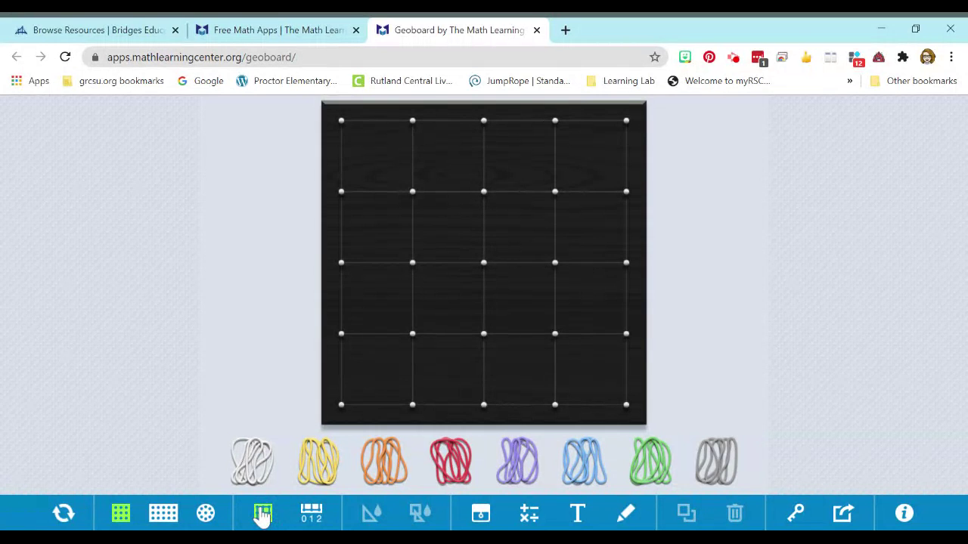
{"action": "left_click", "coordinate": [312, 514]}
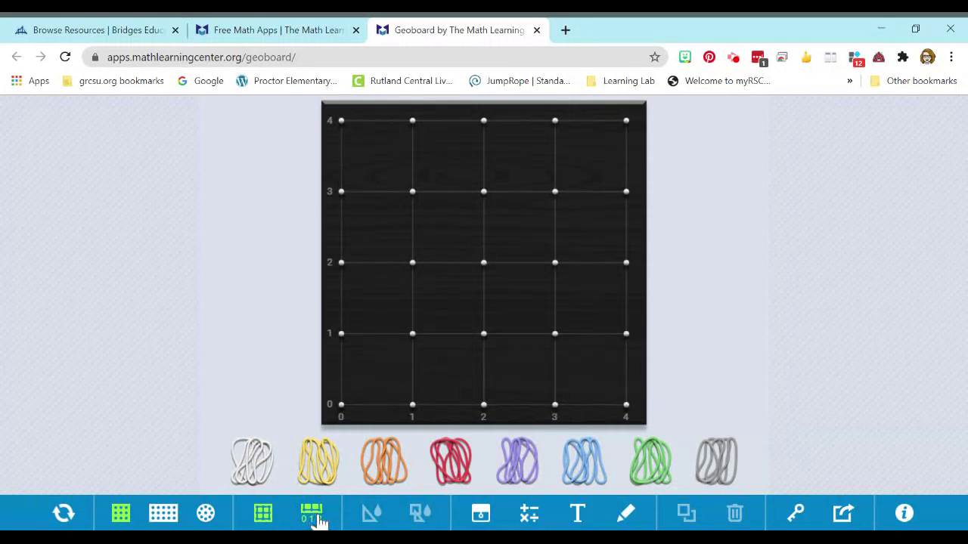
{"action": "left_click", "coordinate": [319, 521]}
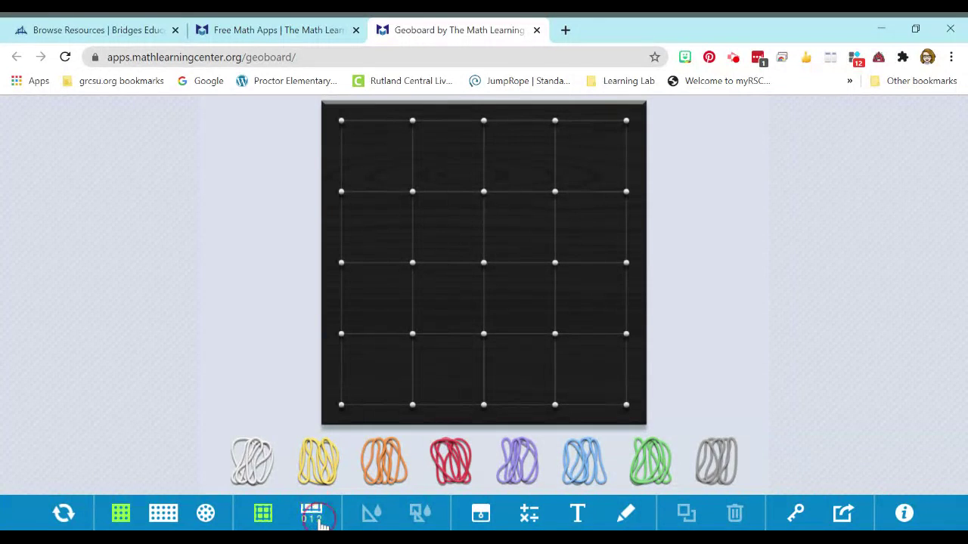
{"action": "left_click", "coordinate": [263, 515]}
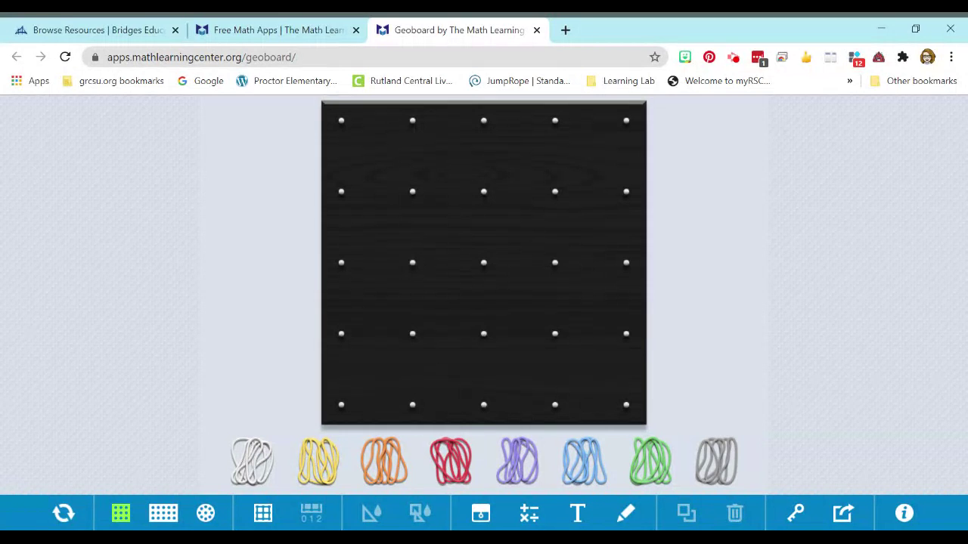
Step: Place a yellow band on the pegs and reshape it into a 1x1 square in the upper left
{"action": "left_click_drag", "start_coordinate": [317, 459], "coordinate": [415, 235]}
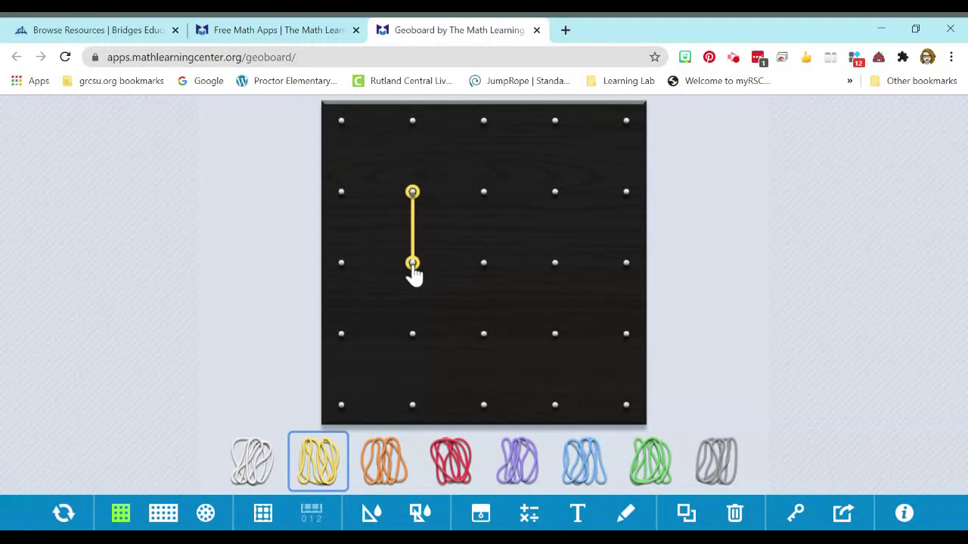
{"action": "left_click_drag", "start_coordinate": [412, 265], "coordinate": [484, 198]}
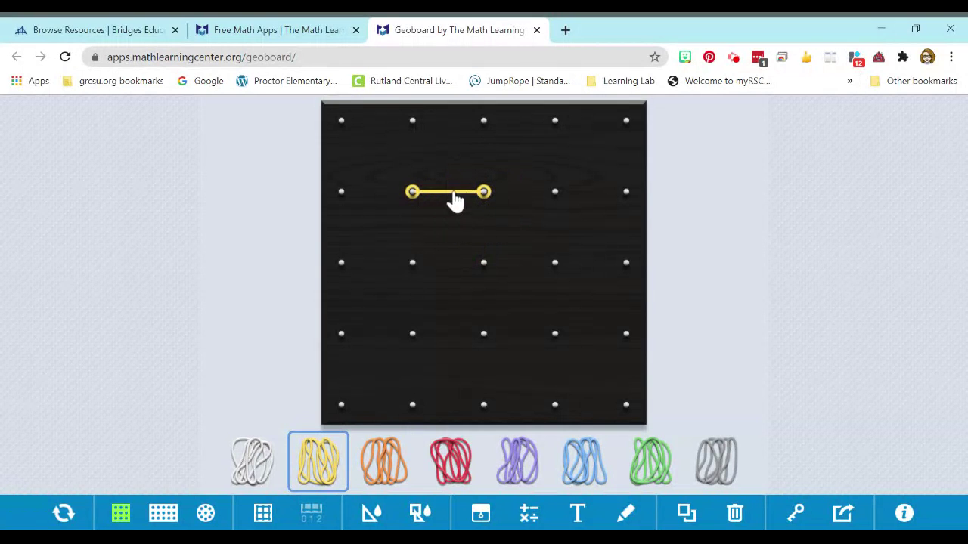
{"action": "left_click_drag", "start_coordinate": [454, 203], "coordinate": [414, 271]}
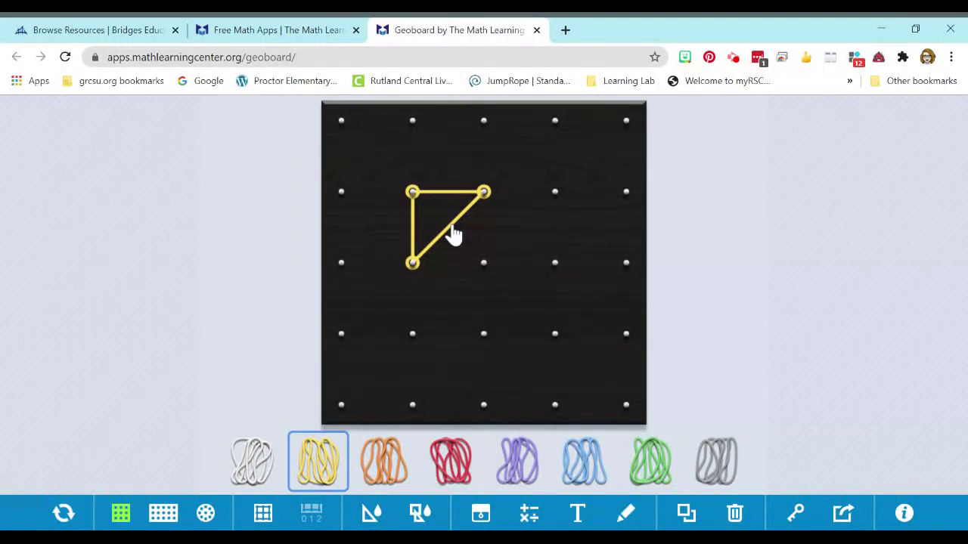
{"action": "left_click_drag", "start_coordinate": [452, 234], "coordinate": [486, 273]}
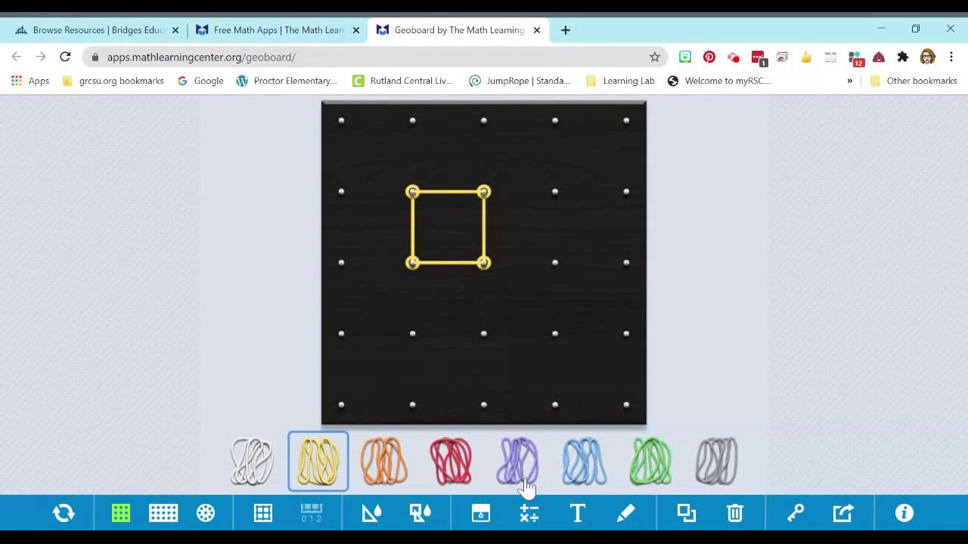
Step: Stretch a purple band over the right-hand pegs into a second 1x1 square
{"action": "left_click_drag", "start_coordinate": [520, 473], "coordinate": [555, 309]}
{"action": "left_click_drag", "start_coordinate": [520, 474], "coordinate": [557, 271]}
{"action": "left_click_drag", "start_coordinate": [520, 465], "coordinate": [627, 305]}
{"action": "left_click_drag", "start_coordinate": [514, 463], "coordinate": [557, 340]}
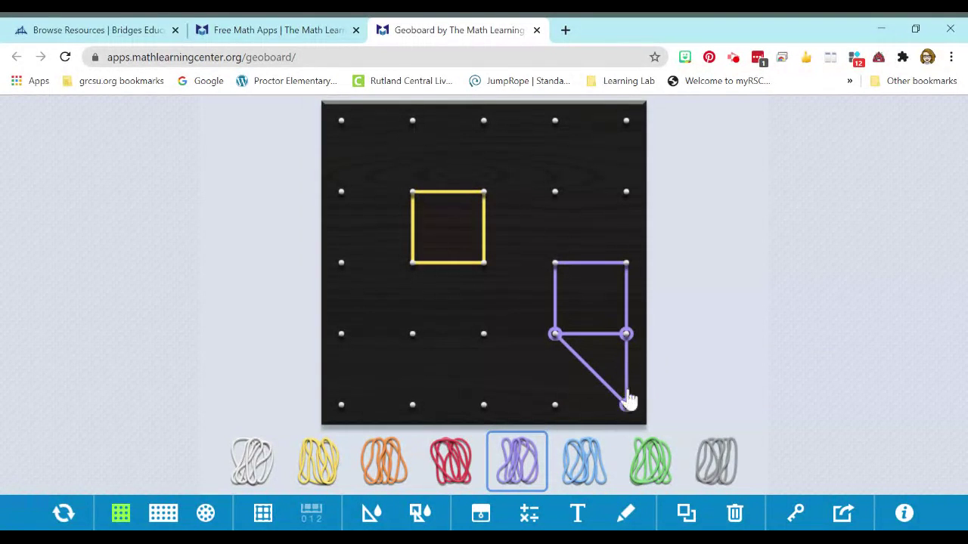
{"action": "left_click", "coordinate": [624, 339]}
{"action": "left_click", "coordinate": [628, 340]}
{"action": "left_click_drag", "start_coordinate": [632, 402], "coordinate": [624, 342]}
Step: Delete the purple square's top and right edges, leaving an L of left and bottom edges
{"action": "left_click", "coordinate": [587, 264]}
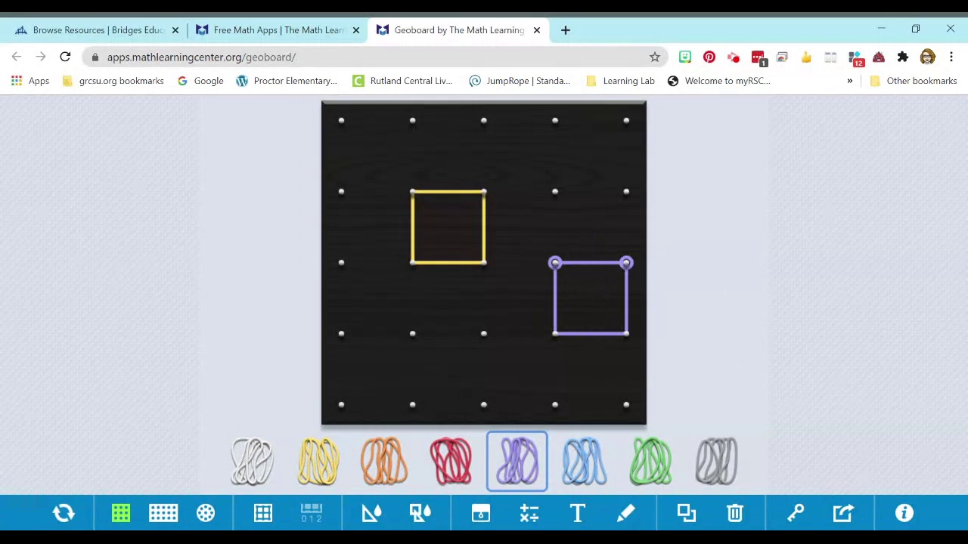
{"action": "left_click", "coordinate": [736, 517]}
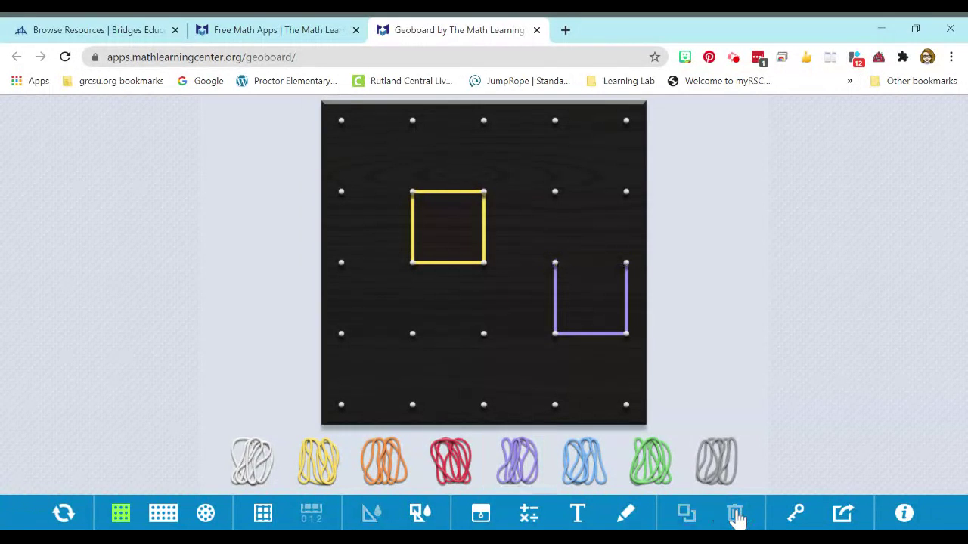
{"action": "left_click", "coordinate": [630, 295]}
{"action": "left_click", "coordinate": [734, 514]}
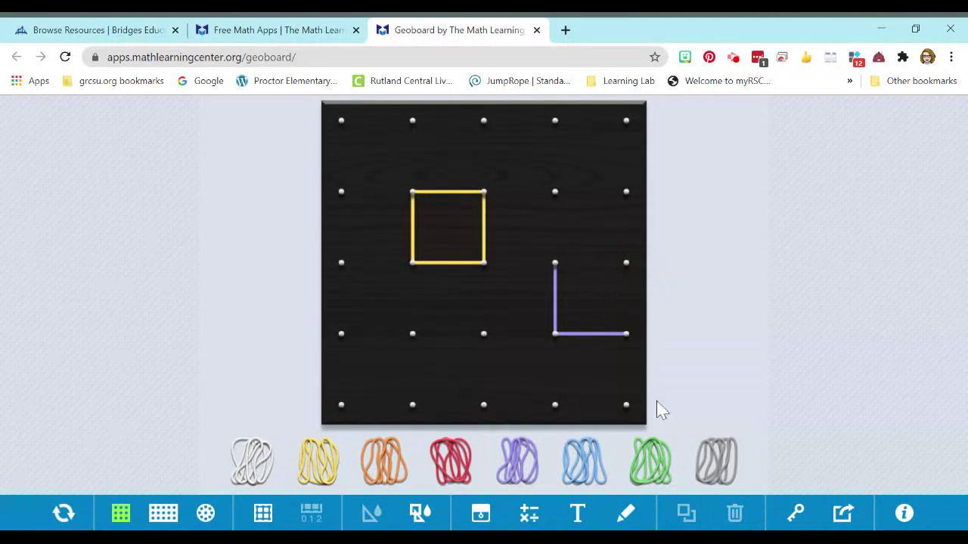
{"action": "left_click", "coordinate": [607, 336]}
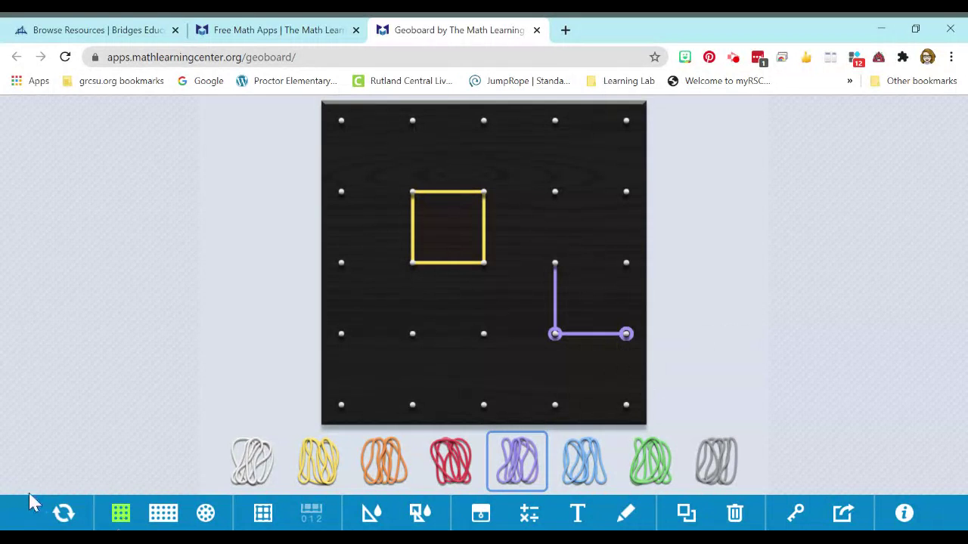
{"action": "left_click", "coordinate": [64, 514]}
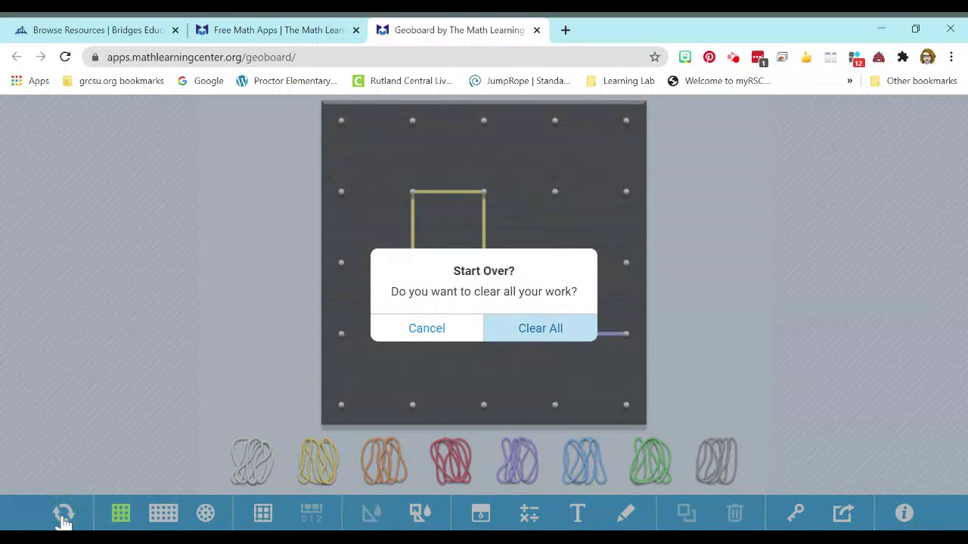
Step: Confirm Clear All to empty the board, then drop a blue band onto the pegs
{"action": "left_click", "coordinate": [533, 342]}
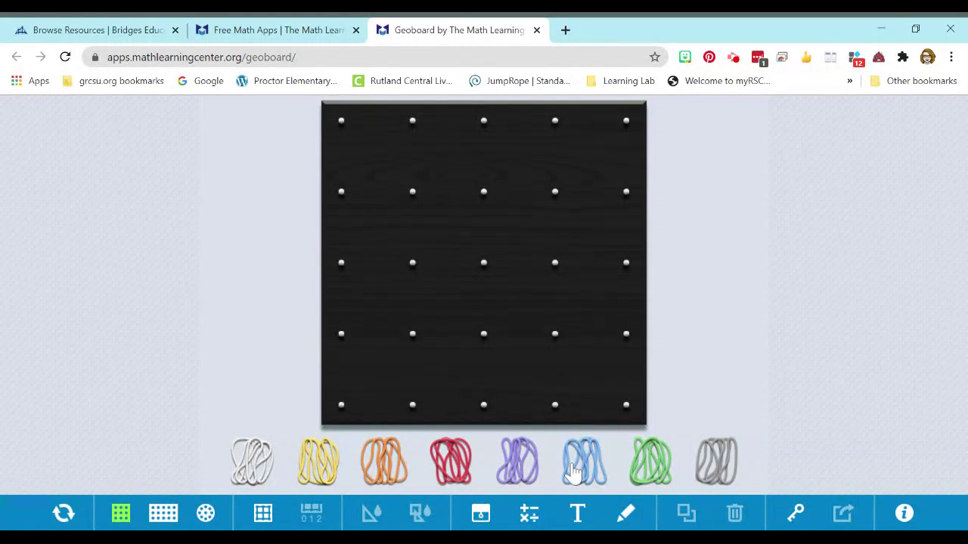
{"action": "left_click_drag", "start_coordinate": [575, 472], "coordinate": [484, 274]}
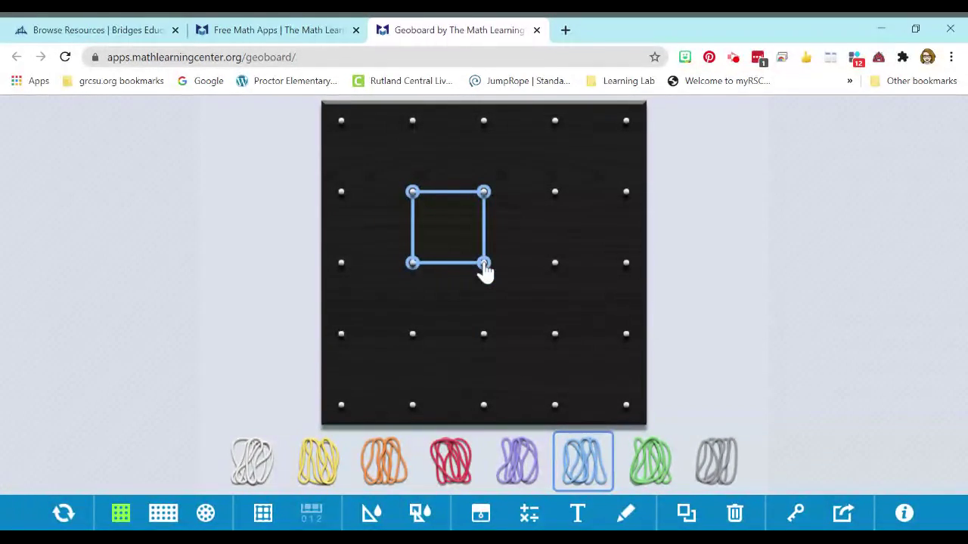
Step: Turn the blue square's fill on and back off, leaving it unfilled
{"action": "left_click", "coordinate": [371, 516]}
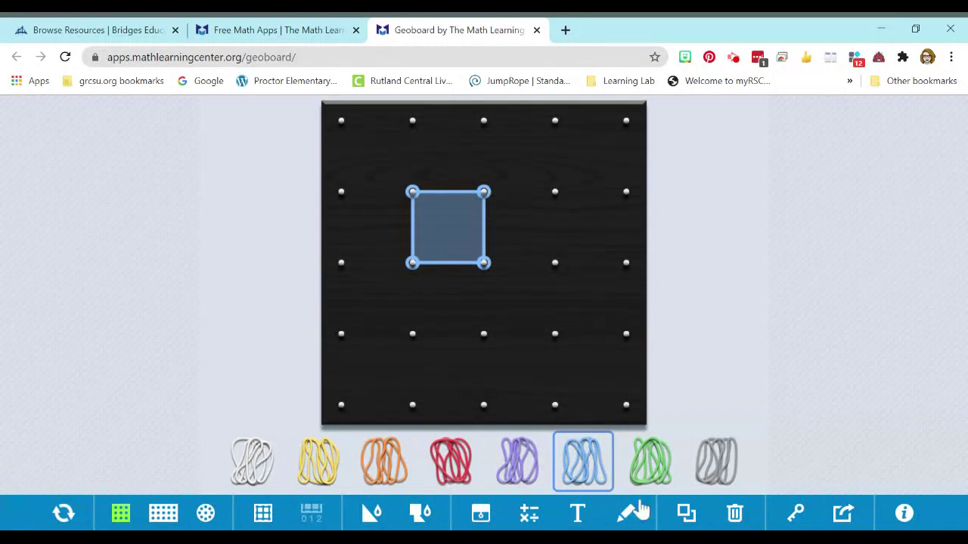
{"action": "left_click", "coordinate": [373, 514]}
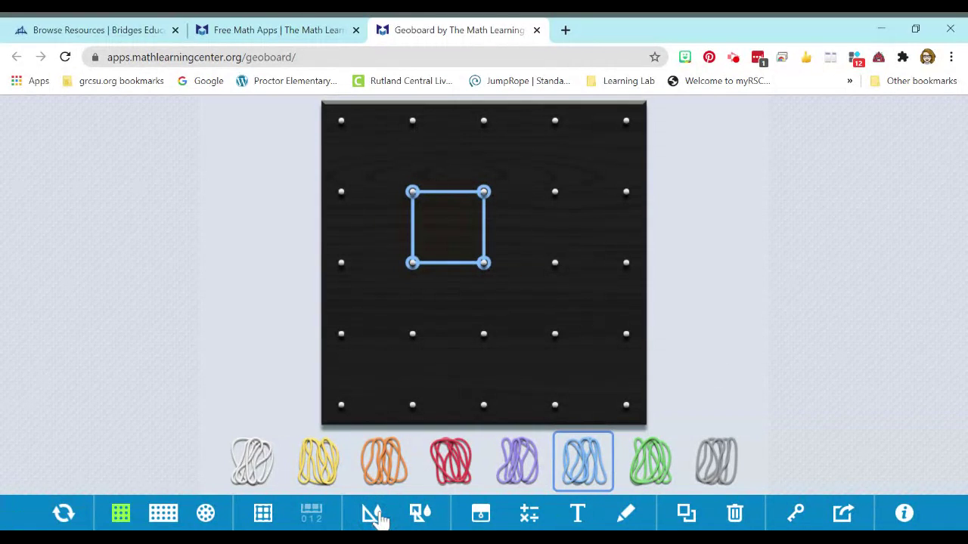
{"action": "left_click_drag", "start_coordinate": [320, 460], "coordinate": [556, 311]}
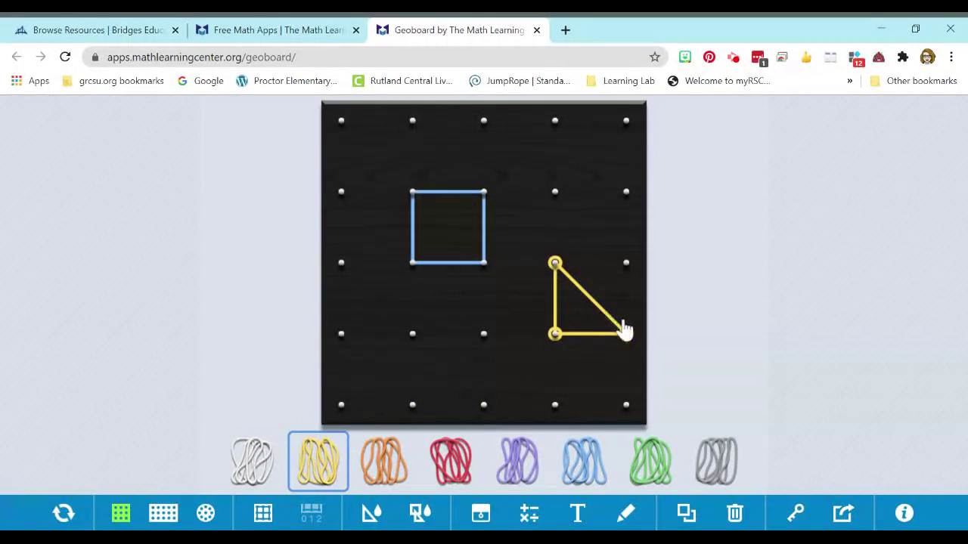
Step: Toggle the yellow triangle's fill and the fill-all button, ending with both shapes unfilled
{"action": "left_click", "coordinate": [371, 514]}
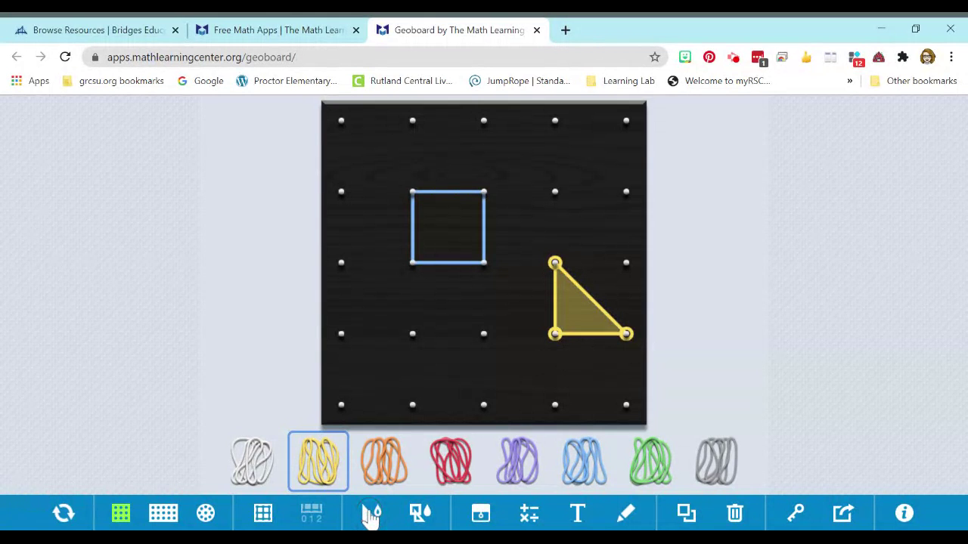
{"action": "left_click", "coordinate": [419, 515]}
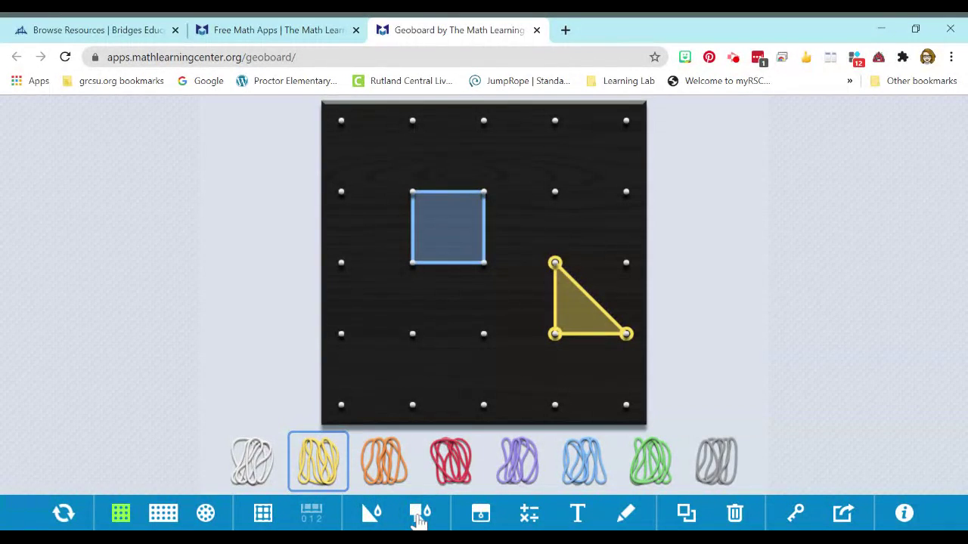
{"action": "left_click", "coordinate": [419, 516]}
{"action": "left_click", "coordinate": [419, 516]}
{"action": "left_click", "coordinate": [419, 516]}
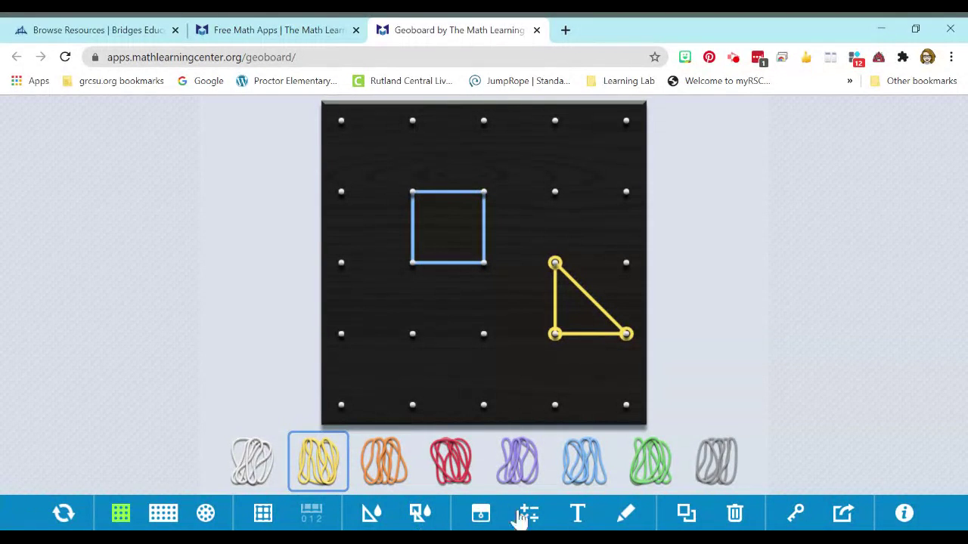
Step: Add a cover over the blue square, toggle its visibility, then remove the cover
{"action": "left_click", "coordinate": [480, 514]}
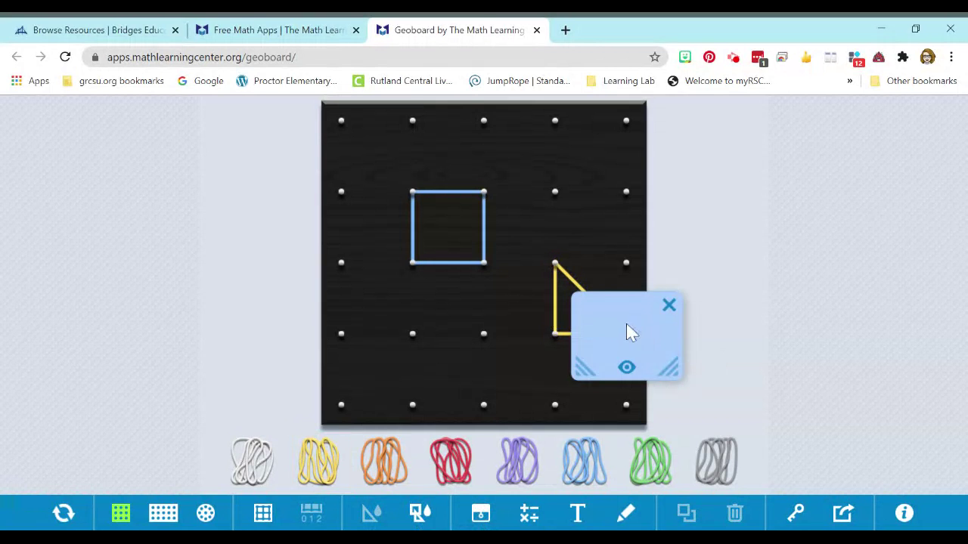
{"action": "left_click_drag", "start_coordinate": [626, 331], "coordinate": [451, 215]}
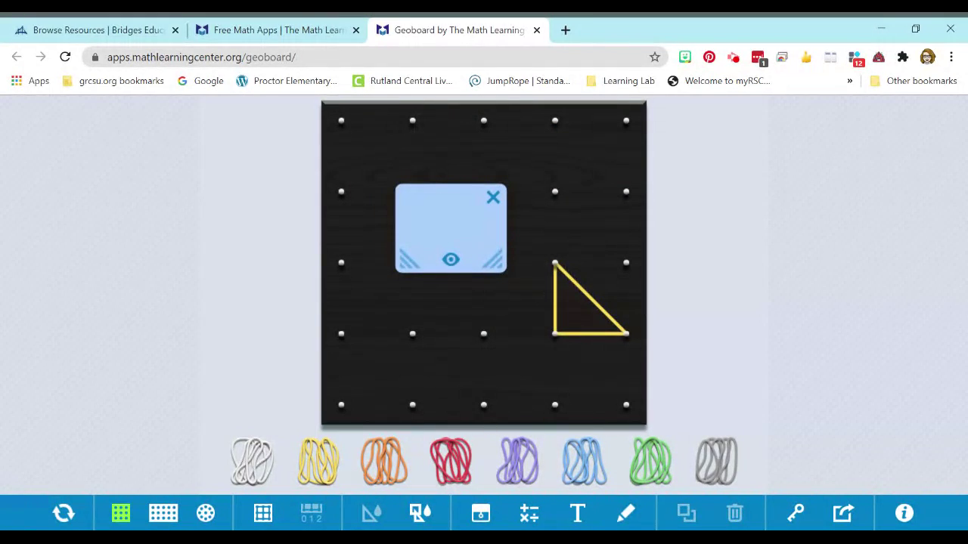
{"action": "mouse_move", "coordinate": [410, 265]}
{"action": "left_mouse_down"}
{"action": "mouse_move", "coordinate": [325, 313]}
{"action": "mouse_move", "coordinate": [406, 272]}
{"action": "left_mouse_up"}
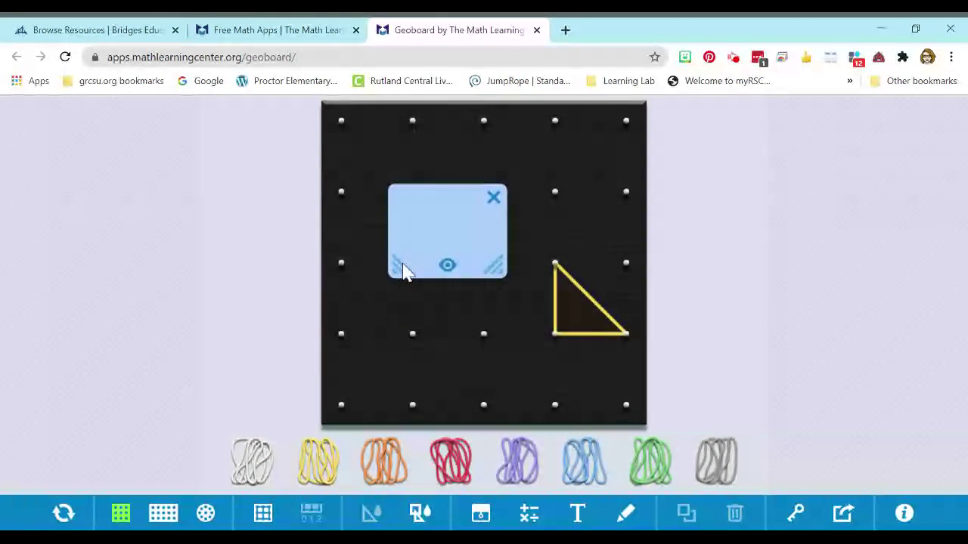
{"action": "left_click", "coordinate": [450, 274]}
{"action": "left_click", "coordinate": [449, 274]}
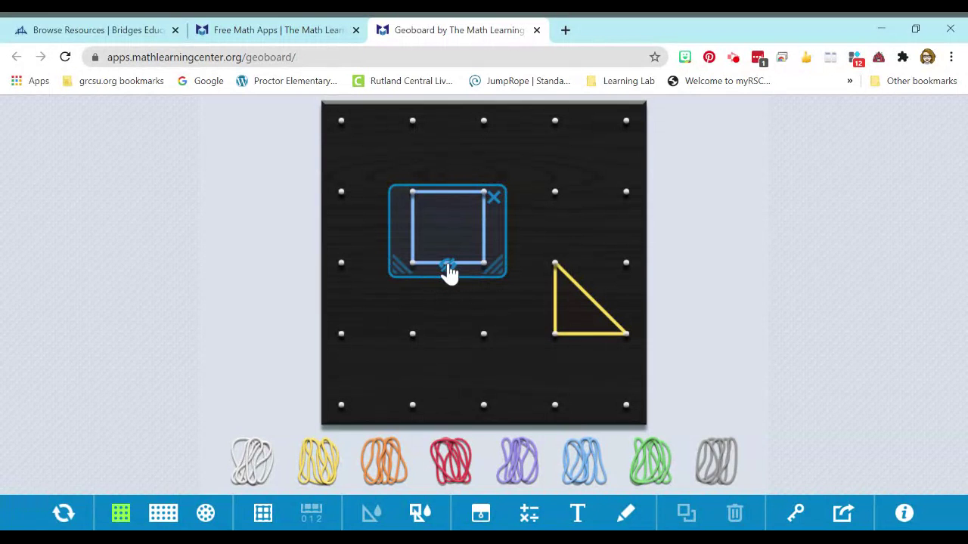
{"action": "left_click", "coordinate": [449, 274]}
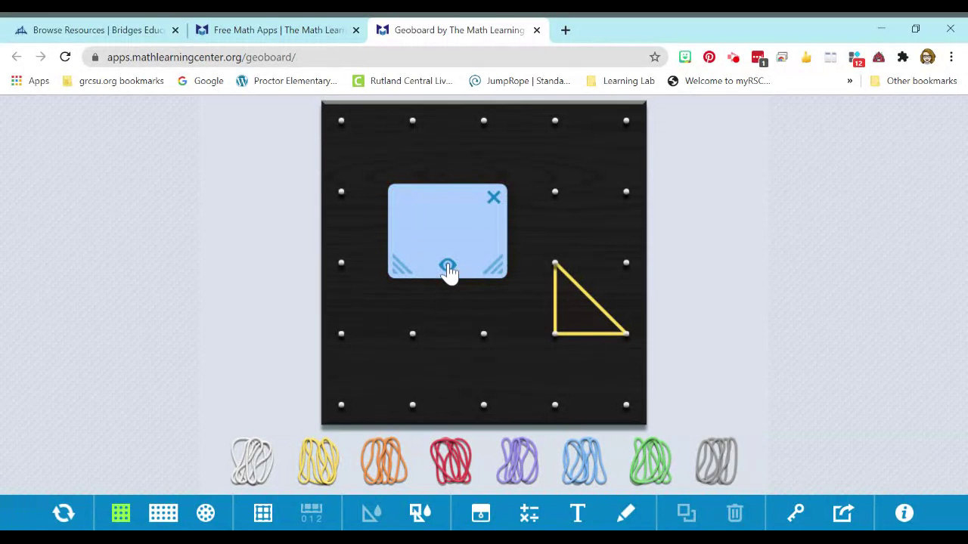
{"action": "left_click", "coordinate": [494, 198]}
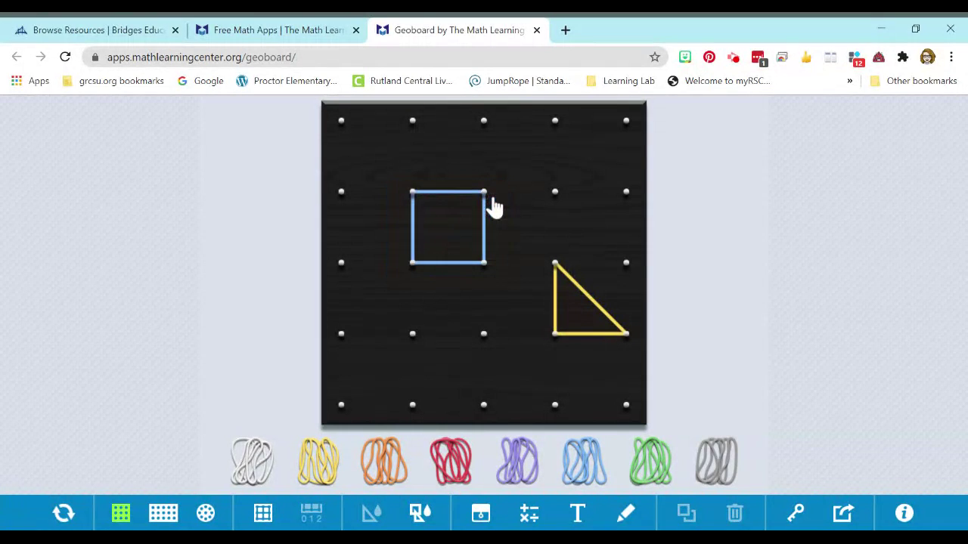
Step: Try the math expression box and the text box, closing both empty
{"action": "left_click", "coordinate": [529, 515]}
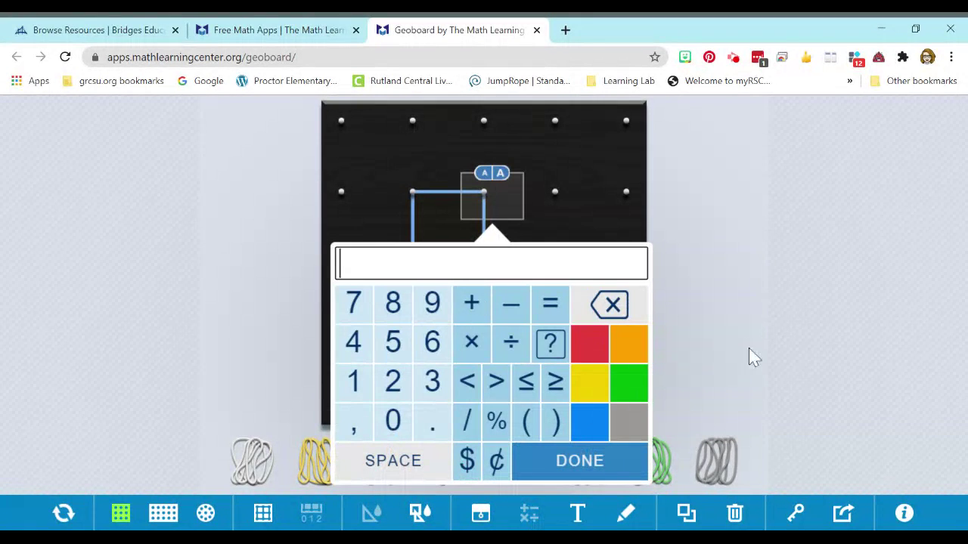
{"action": "left_click", "coordinate": [599, 471]}
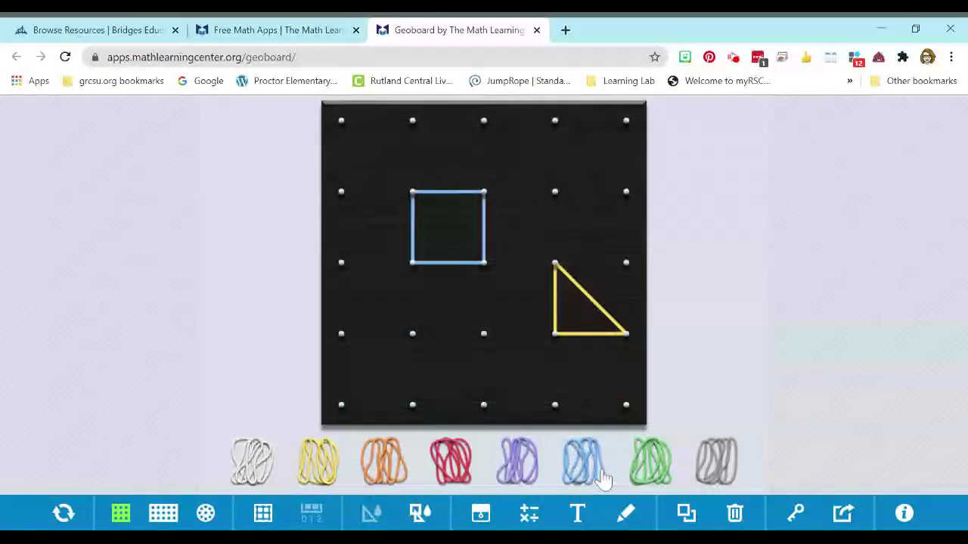
{"action": "left_click", "coordinate": [578, 515]}
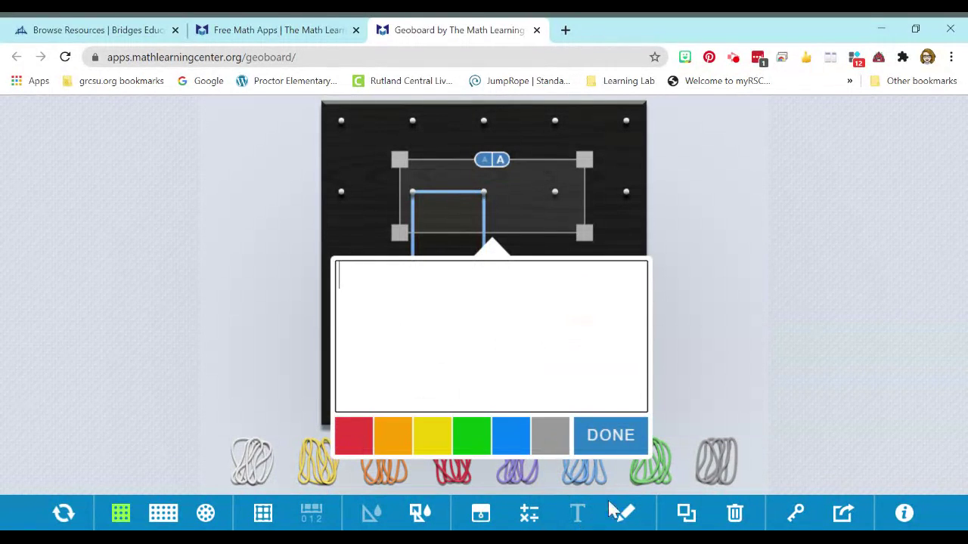
{"action": "left_click", "coordinate": [581, 521]}
{"action": "left_click", "coordinate": [622, 444]}
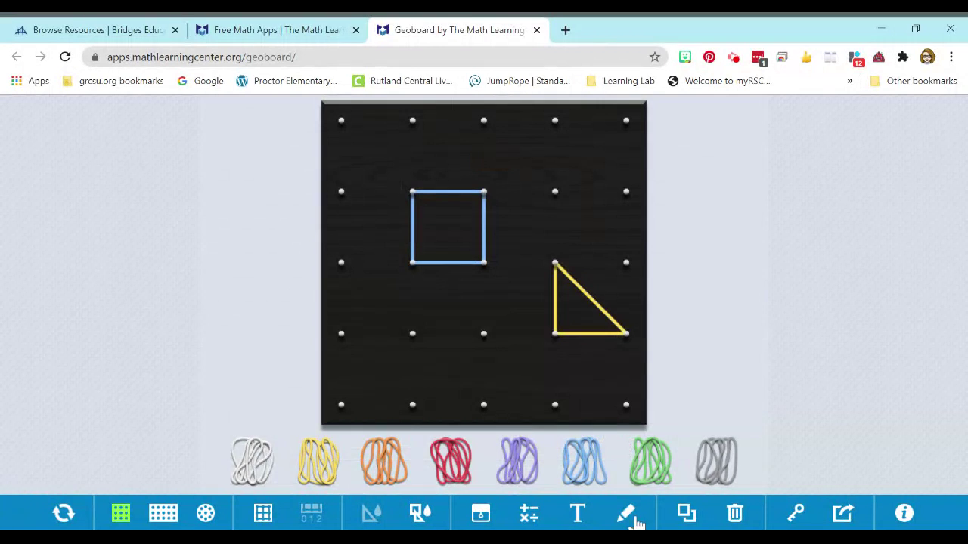
Step: Draw red freehand 1, 2 and 3 beside the yellow triangle's three sides
{"action": "left_click", "coordinate": [626, 514]}
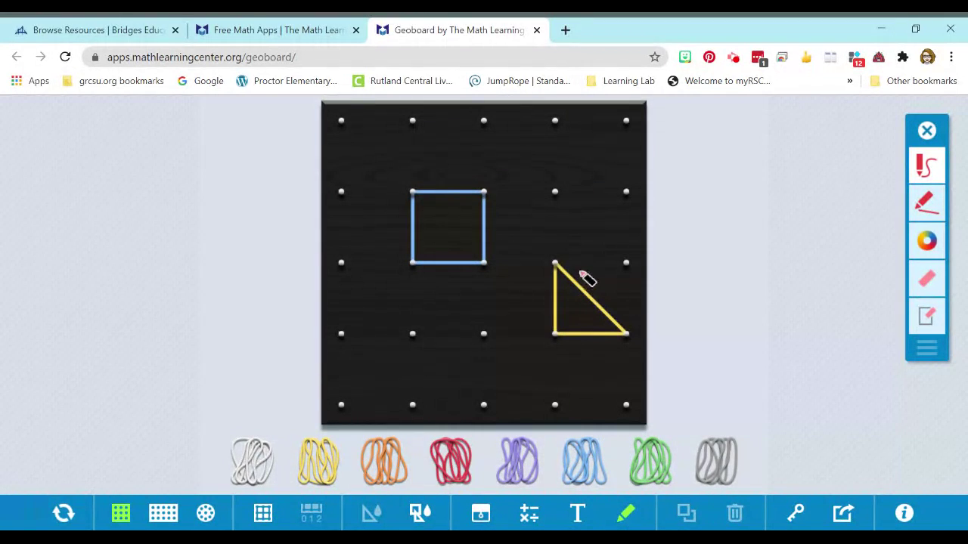
{"action": "left_click_drag", "start_coordinate": [536, 291], "coordinate": [536, 307]}
{"action": "mouse_move", "coordinate": [587, 350]}
{"action": "left_mouse_down"}
{"action": "mouse_move", "coordinate": [594, 368]}
{"action": "mouse_move", "coordinate": [610, 365]}
{"action": "left_mouse_up"}
{"action": "mouse_move", "coordinate": [594, 282]}
{"action": "left_mouse_down"}
{"action": "mouse_move", "coordinate": [621, 293]}
{"action": "mouse_move", "coordinate": [605, 303]}
{"action": "left_mouse_up"}
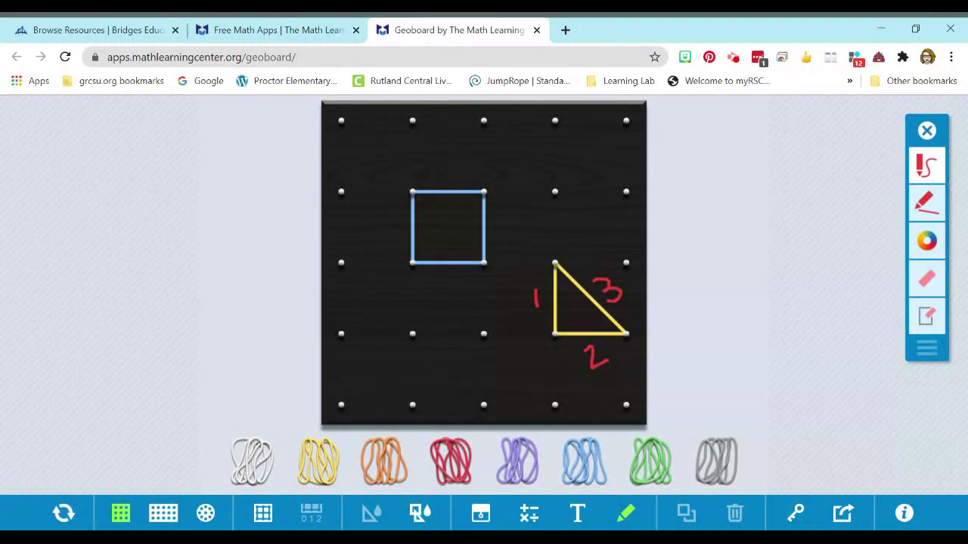
{"action": "left_click", "coordinate": [634, 521]}
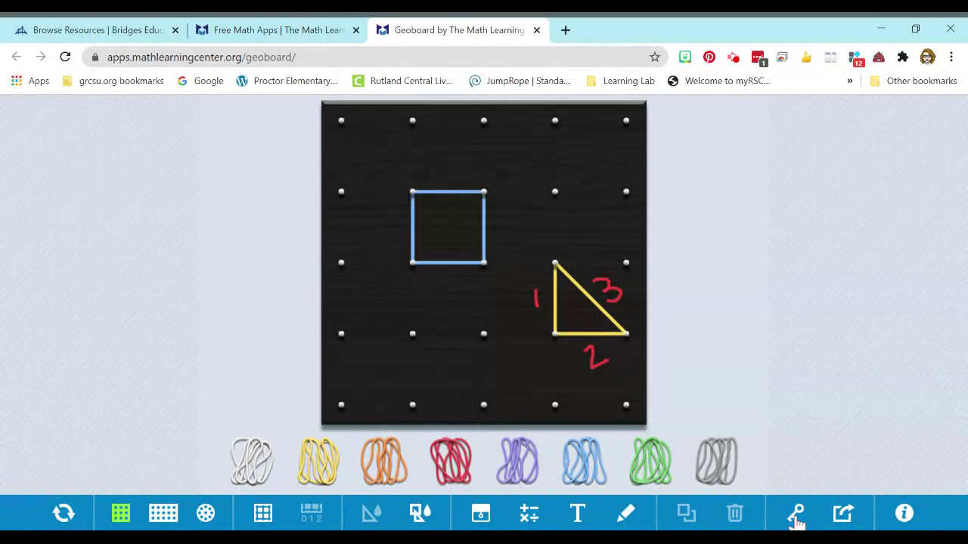
Step: Copy the board's share link from Share Your Work and open a blank browser tab
{"action": "left_click", "coordinate": [844, 516]}
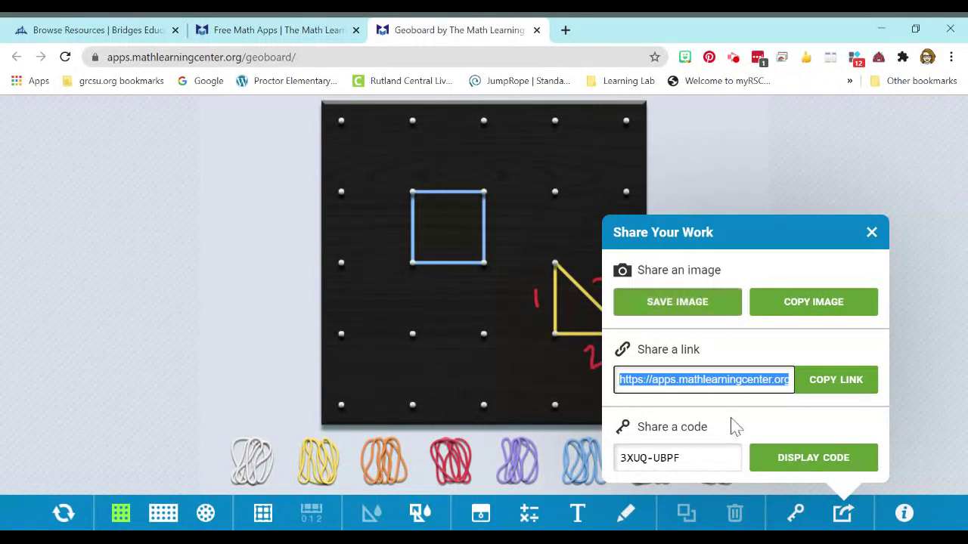
{"action": "left_click", "coordinate": [828, 387]}
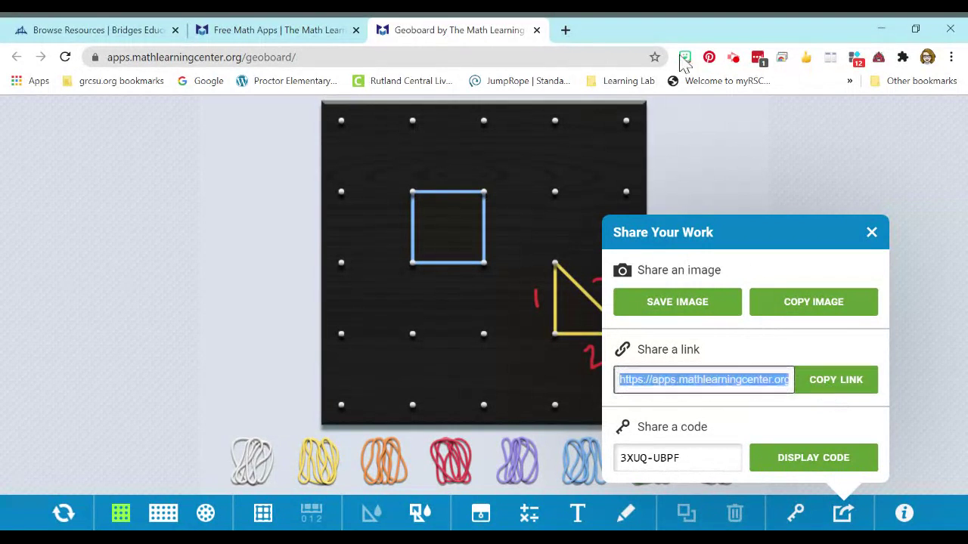
{"action": "left_click", "coordinate": [566, 30]}
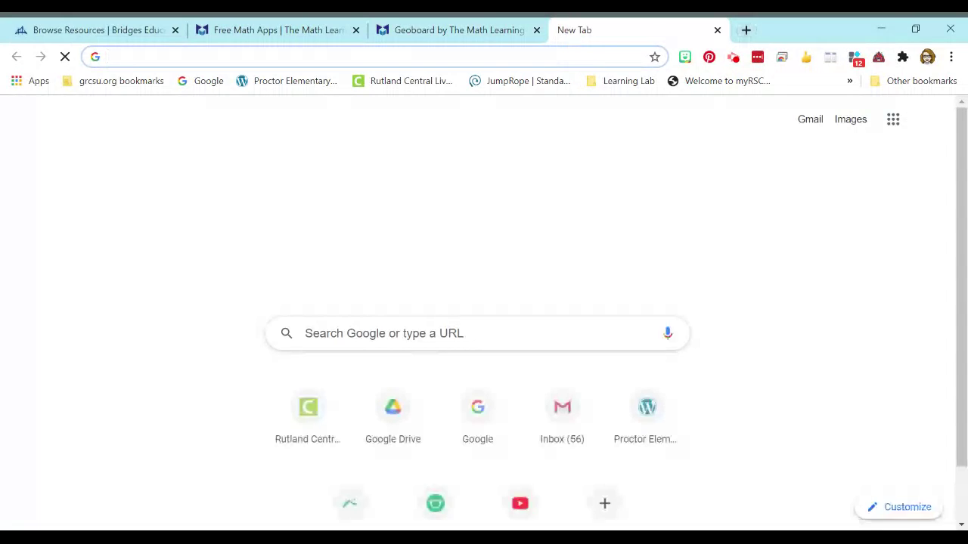
Step: Go to Google Classroom and choose the signed-out school account from the account list
{"action": "type", "text": "cla"}
{"action": "key", "text": "Return"}
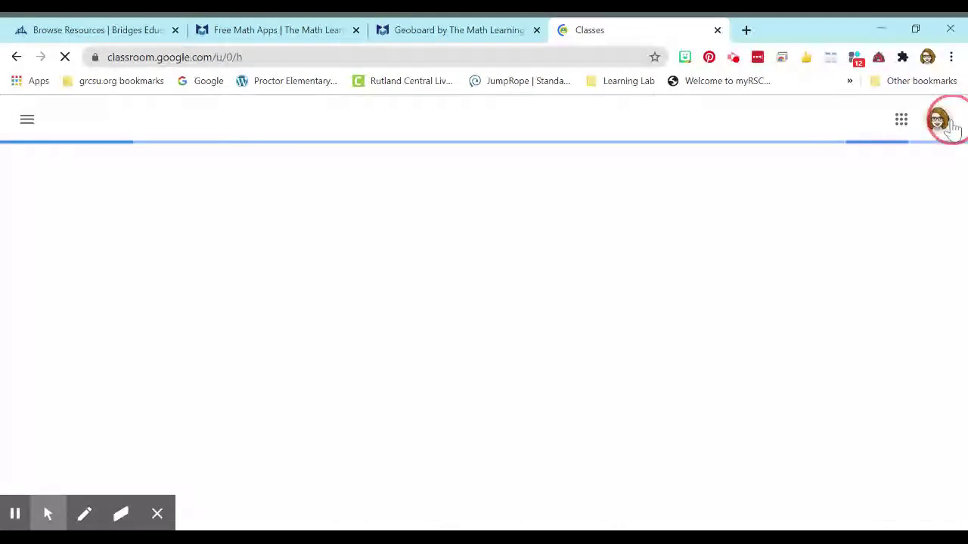
{"action": "left_click", "coordinate": [926, 120]}
{"action": "scroll", "coordinate": [778, 443], "scroll_direction": "down", "scroll_amount": 3}
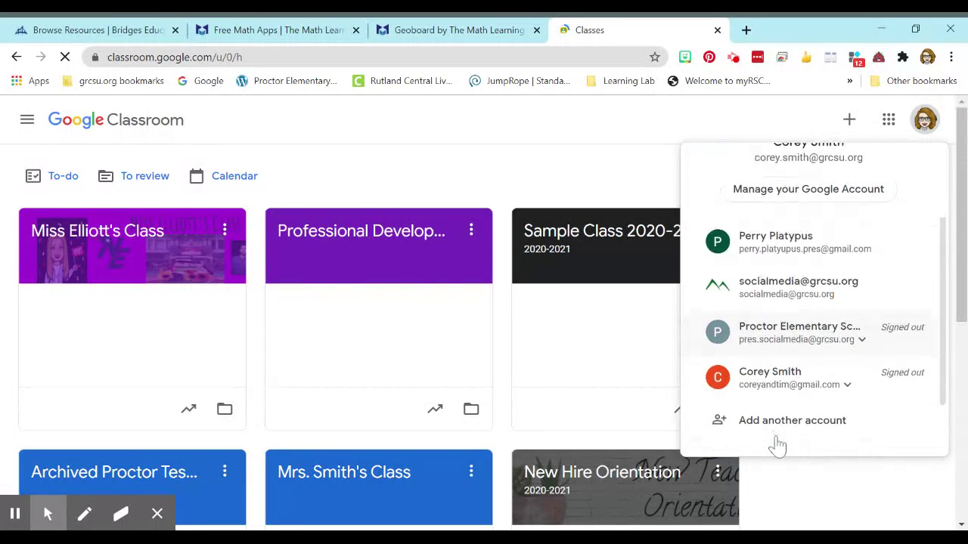
{"action": "left_click", "coordinate": [812, 330]}
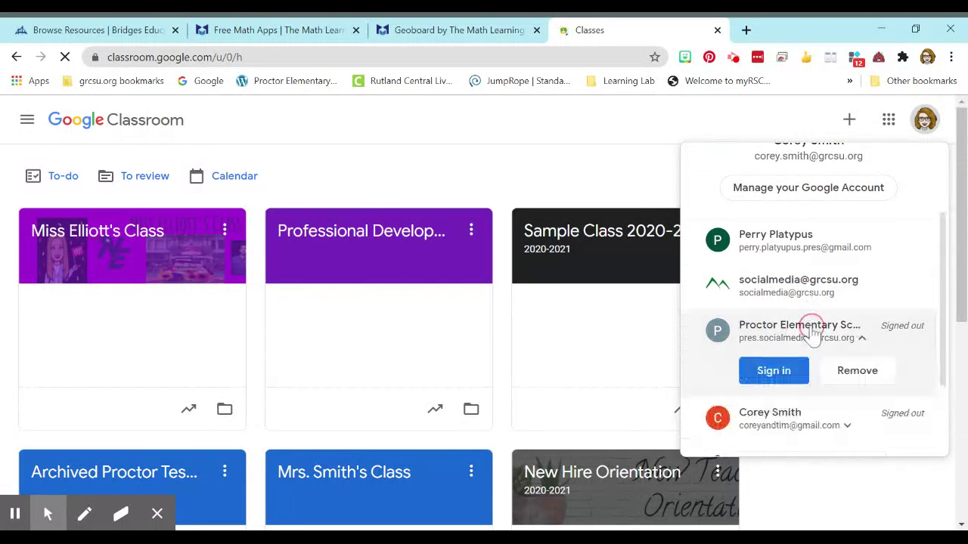
Step: Sign in to the school account with the autofilled password and open the class's Stream page
{"action": "left_click", "coordinate": [771, 370]}
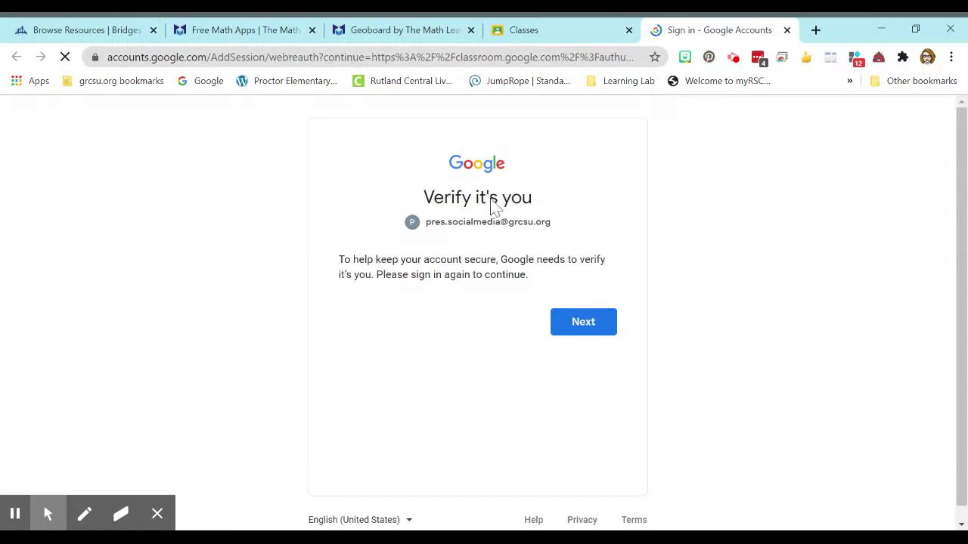
{"action": "left_click", "coordinate": [575, 300]}
{"action": "left_click", "coordinate": [574, 328]}
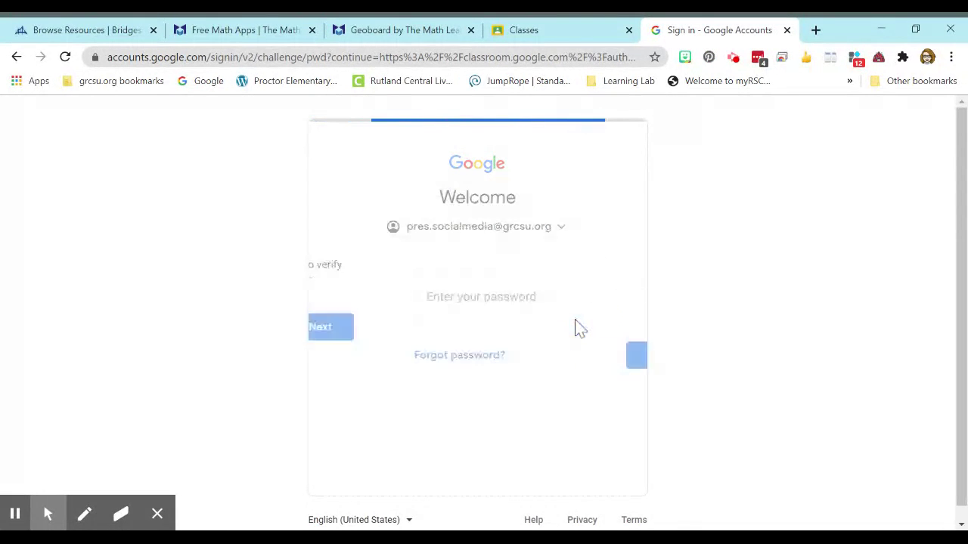
{"action": "left_click", "coordinate": [593, 364]}
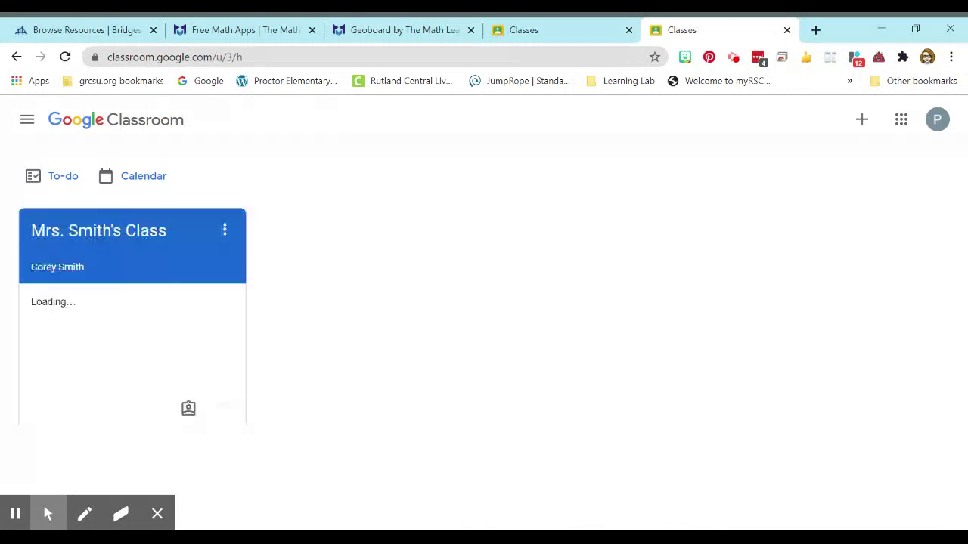
{"action": "left_click", "coordinate": [99, 236]}
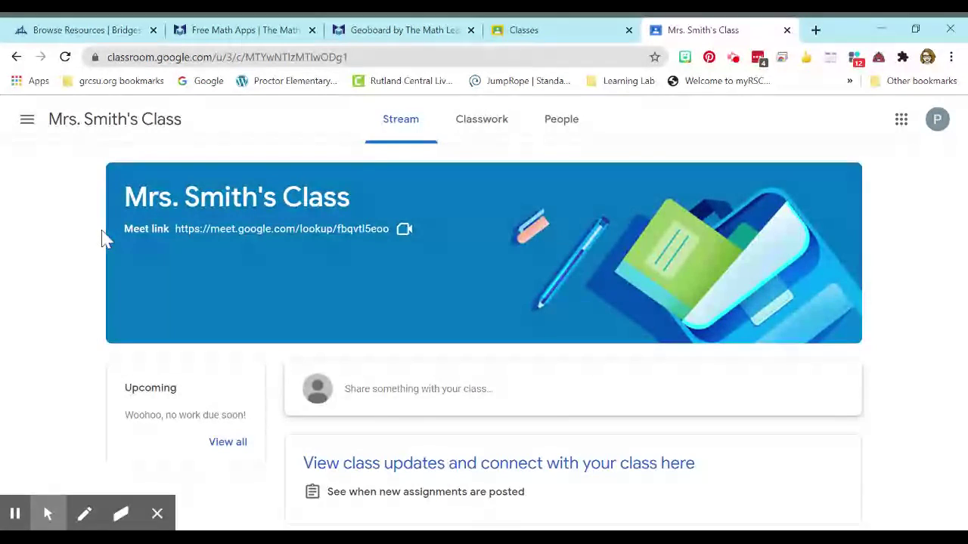
Step: Open the Olympic Games assignment details from the class's Classwork list
{"action": "left_click", "coordinate": [499, 128]}
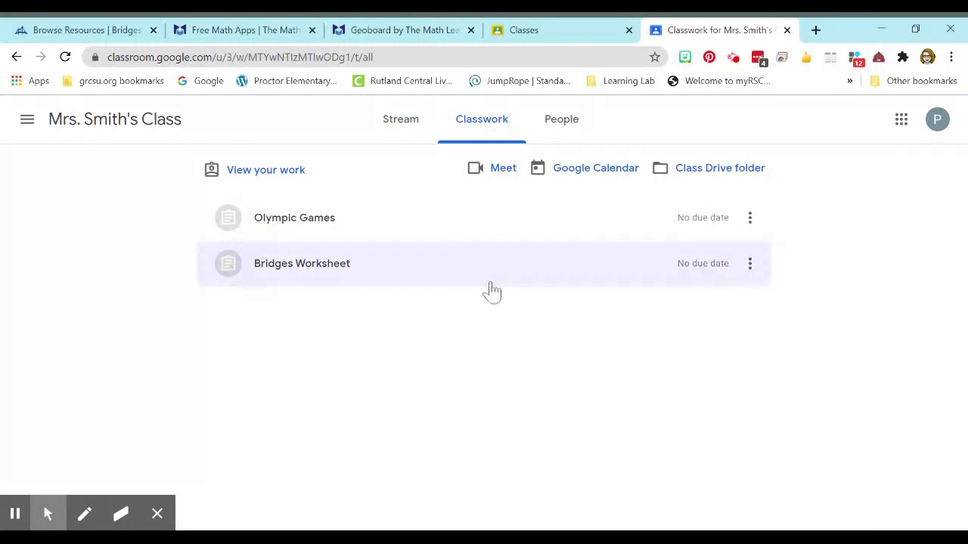
{"action": "left_click", "coordinate": [296, 227]}
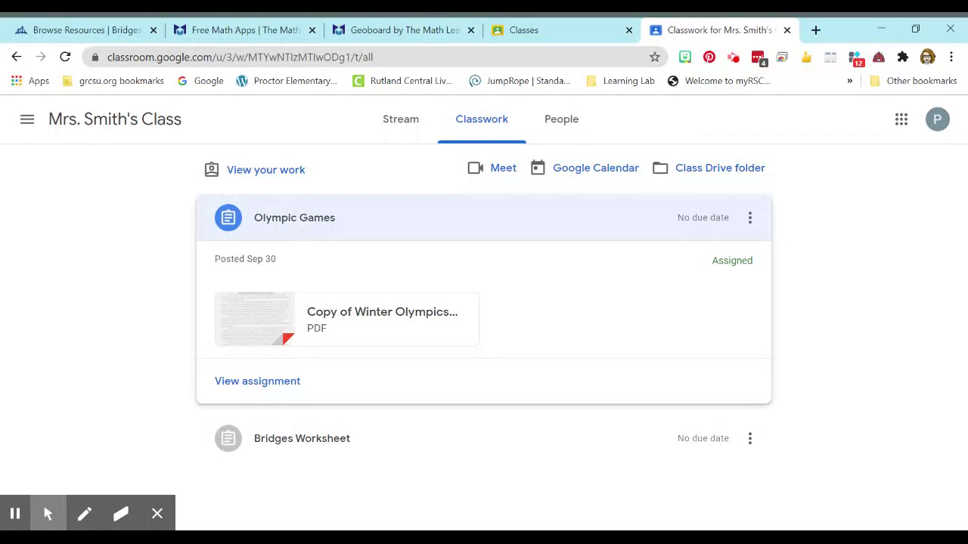
{"action": "left_click", "coordinate": [259, 383]}
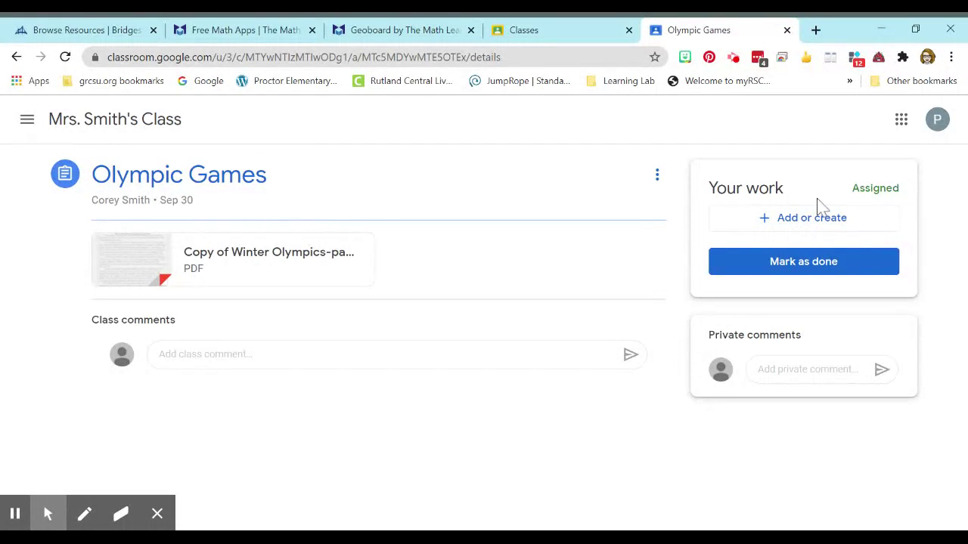
Step: Try attaching a file from the computer, then cancel it and bring back the add-work options
{"action": "left_click", "coordinate": [790, 237]}
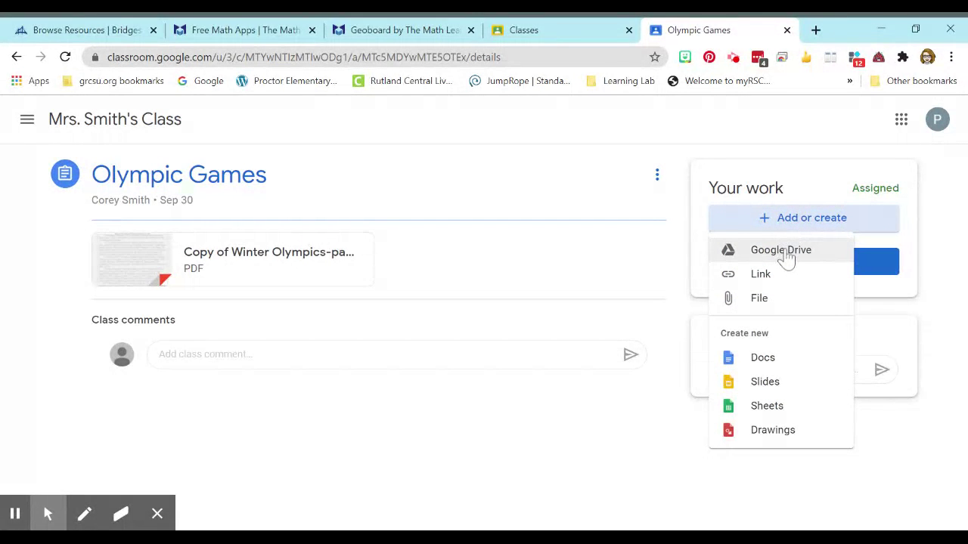
{"action": "left_click", "coordinate": [775, 301]}
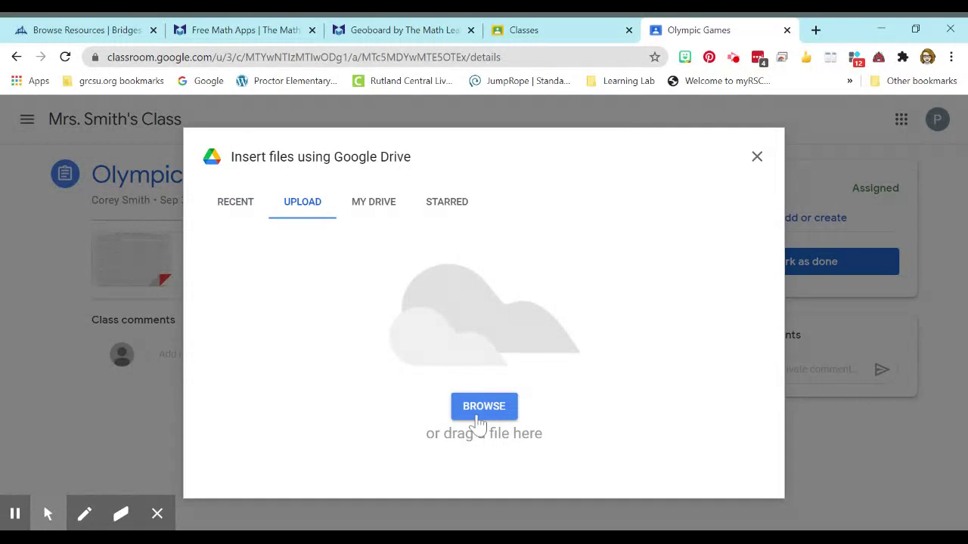
{"action": "left_click", "coordinate": [480, 417]}
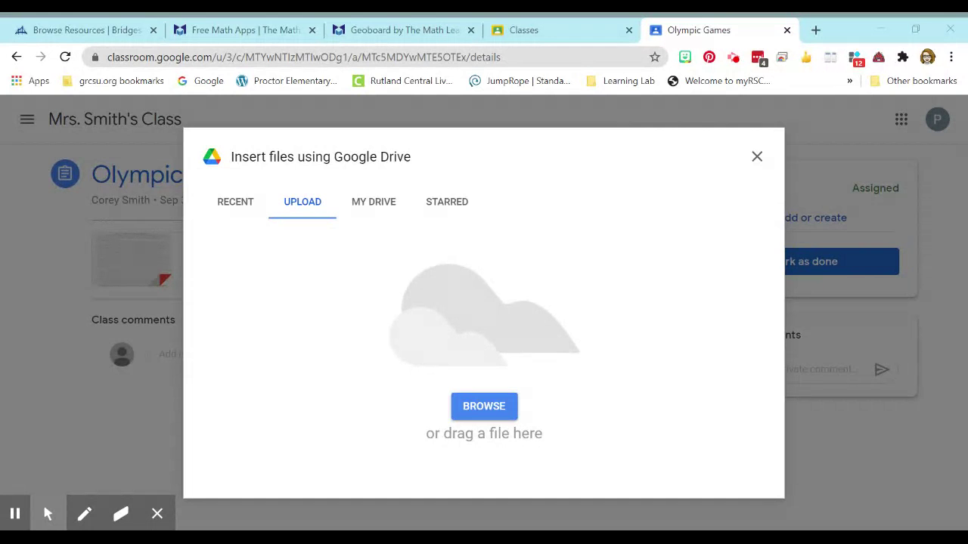
{"action": "left_click", "coordinate": [757, 156]}
{"action": "left_click", "coordinate": [737, 224]}
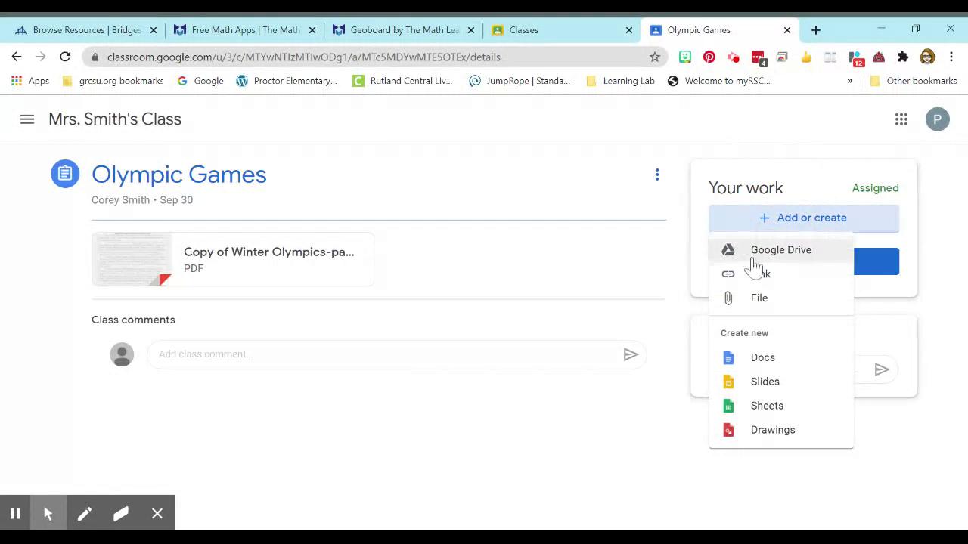
Step: Attach the copied Geoboard share link to the Olympic Games work as a web link
{"action": "left_click", "coordinate": [759, 280]}
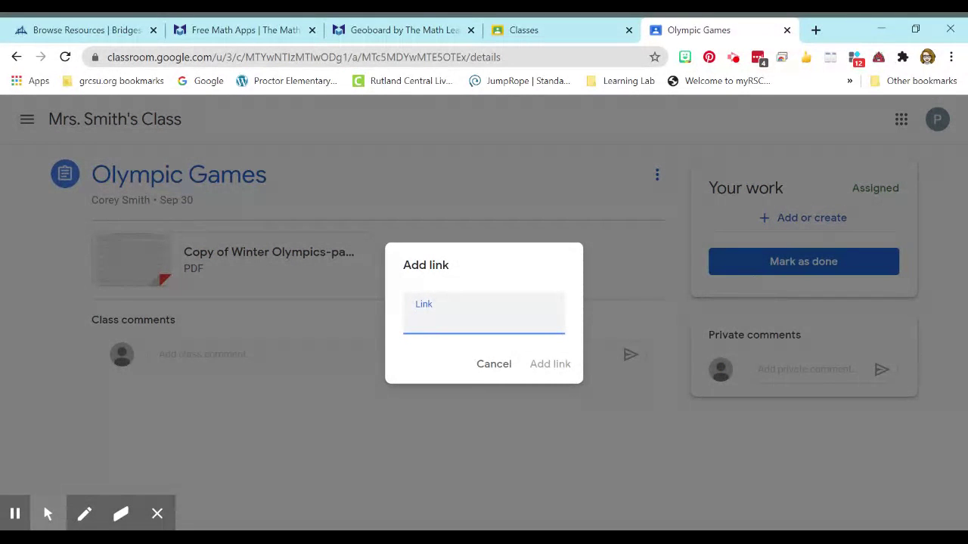
{"action": "key", "text": "ctrl+v"}
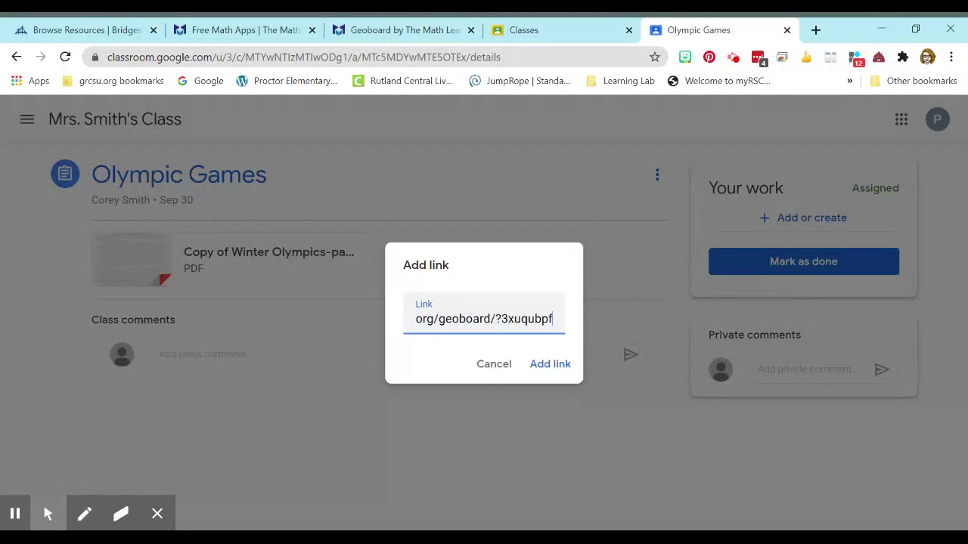
{"action": "left_click", "coordinate": [562, 365]}
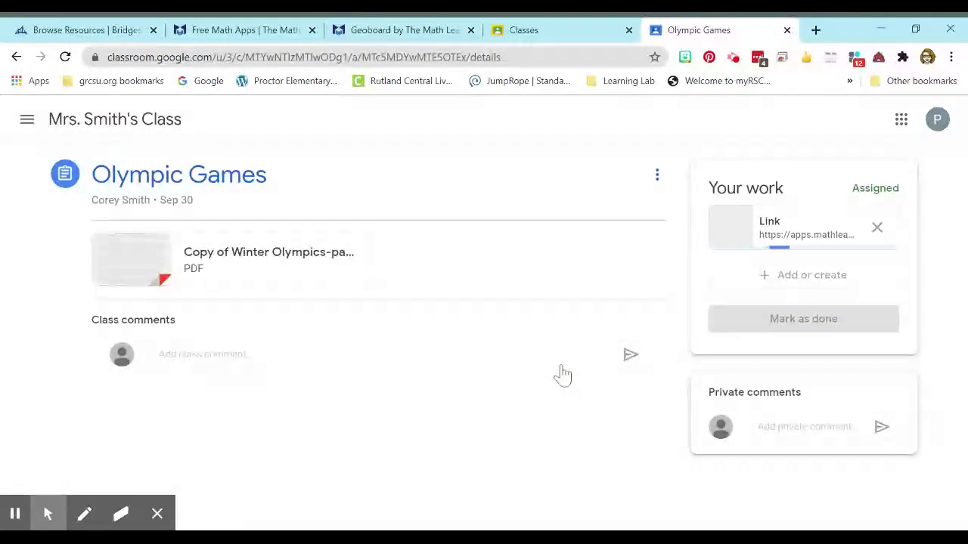